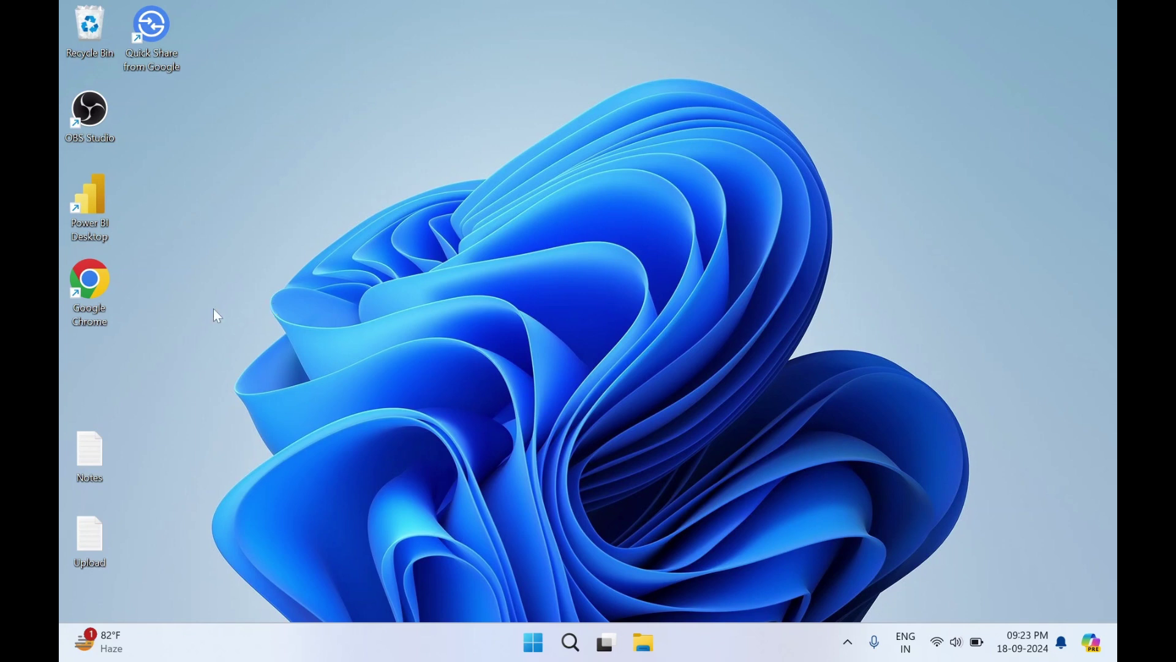
# - Launch Chrome and search Google for 'revo uninstaller download' from the address-bar suggestions
pyautogui.doubleClick(95, 287)
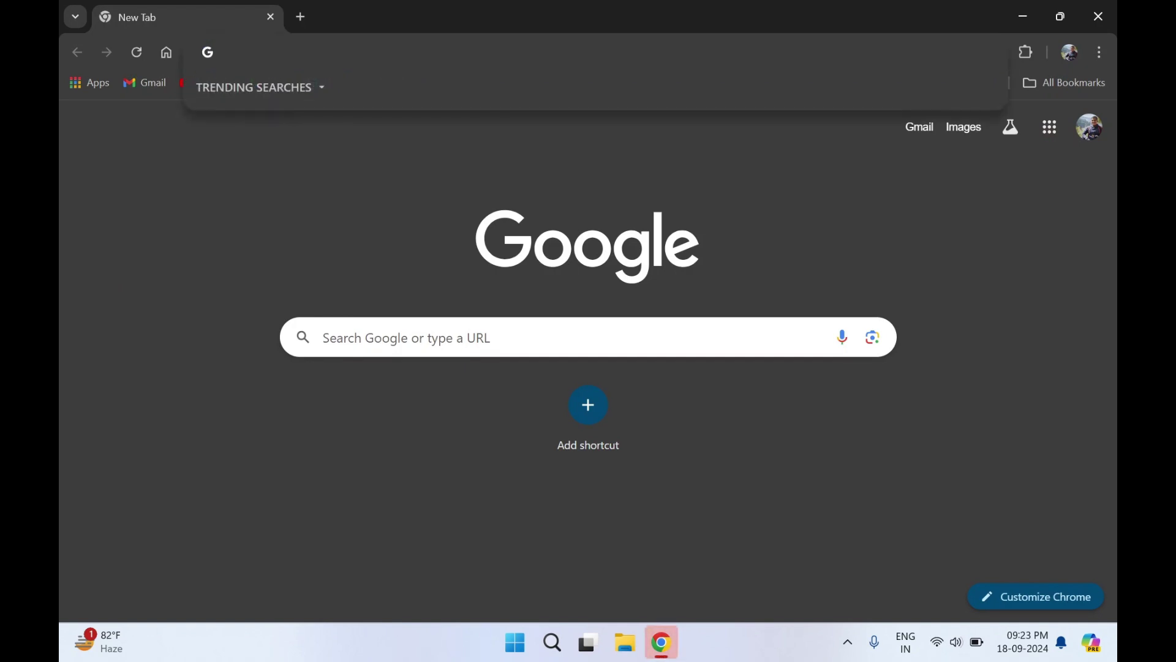
pyautogui.write('revo')
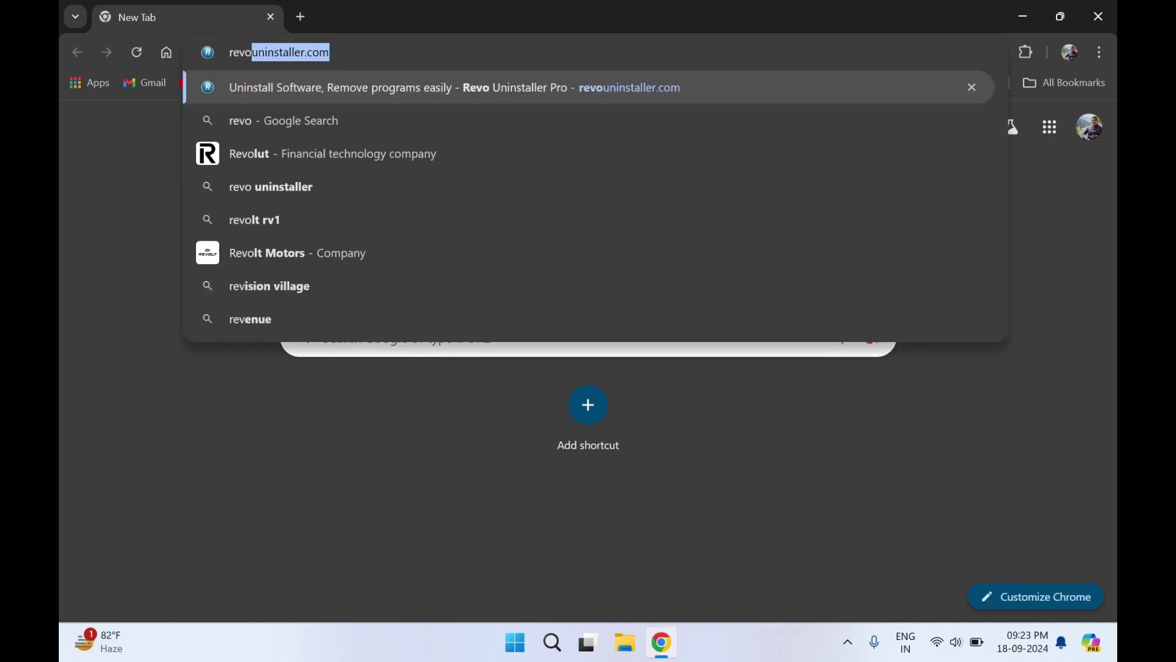
pyautogui.press('BackSpace')
pyautogui.press('Down')
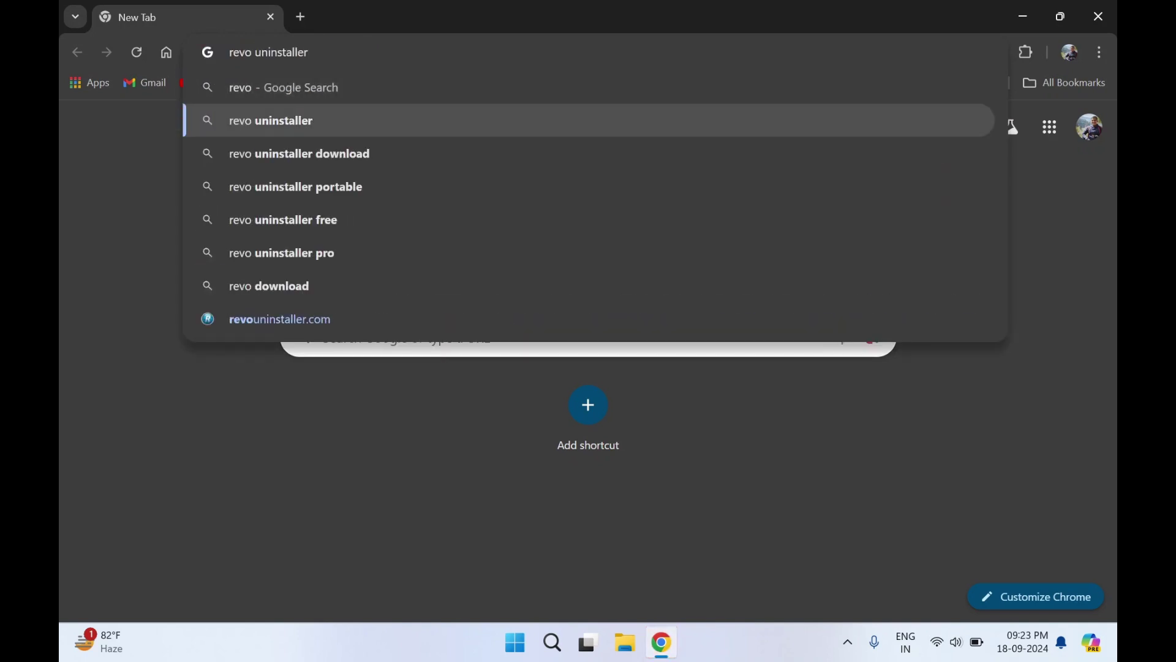
pyautogui.press('Down')
pyautogui.press('Return')
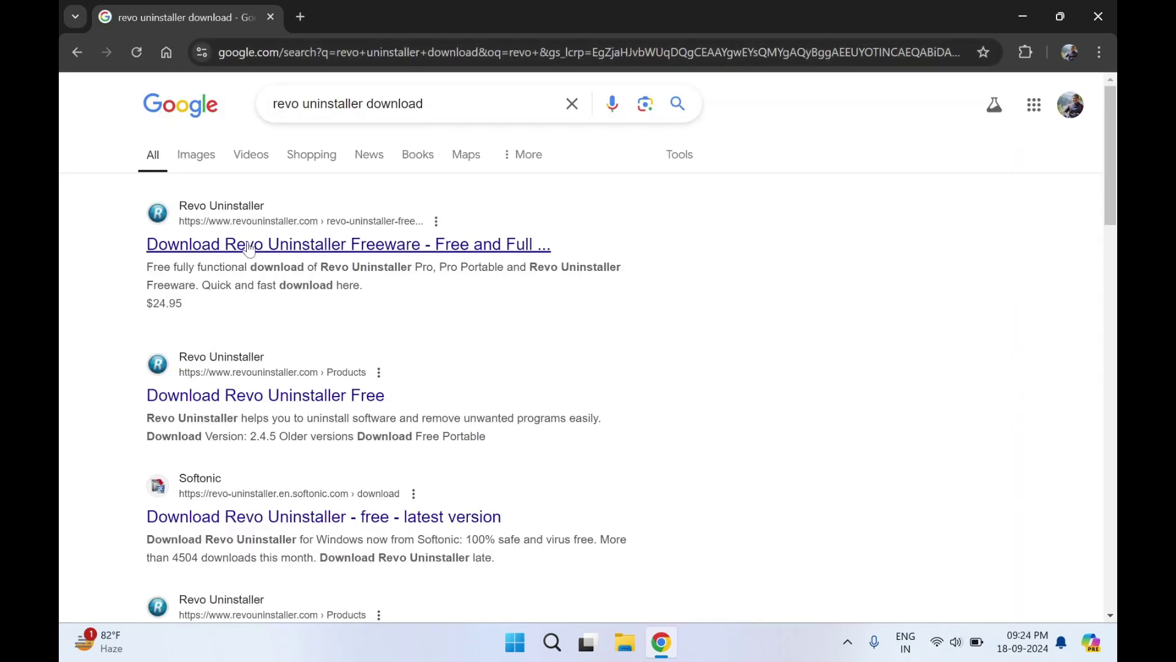
# - Open the Revo Uninstaller Freeware download result and deny the site's cookies
pyautogui.click(354, 244)
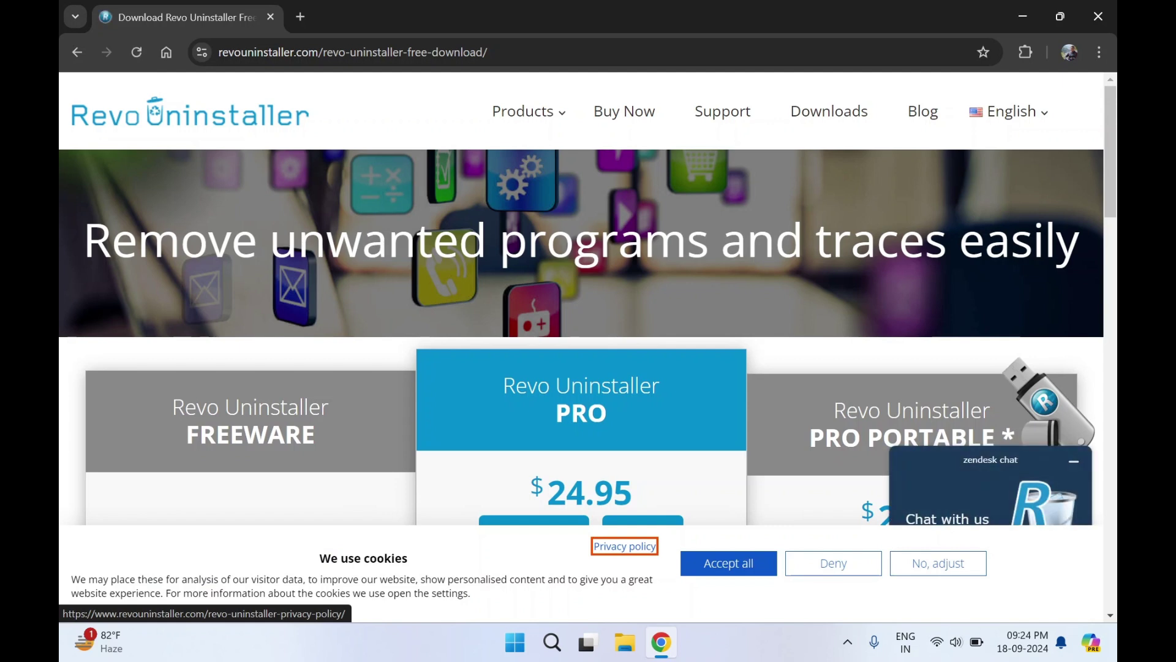
pyautogui.click(840, 565)
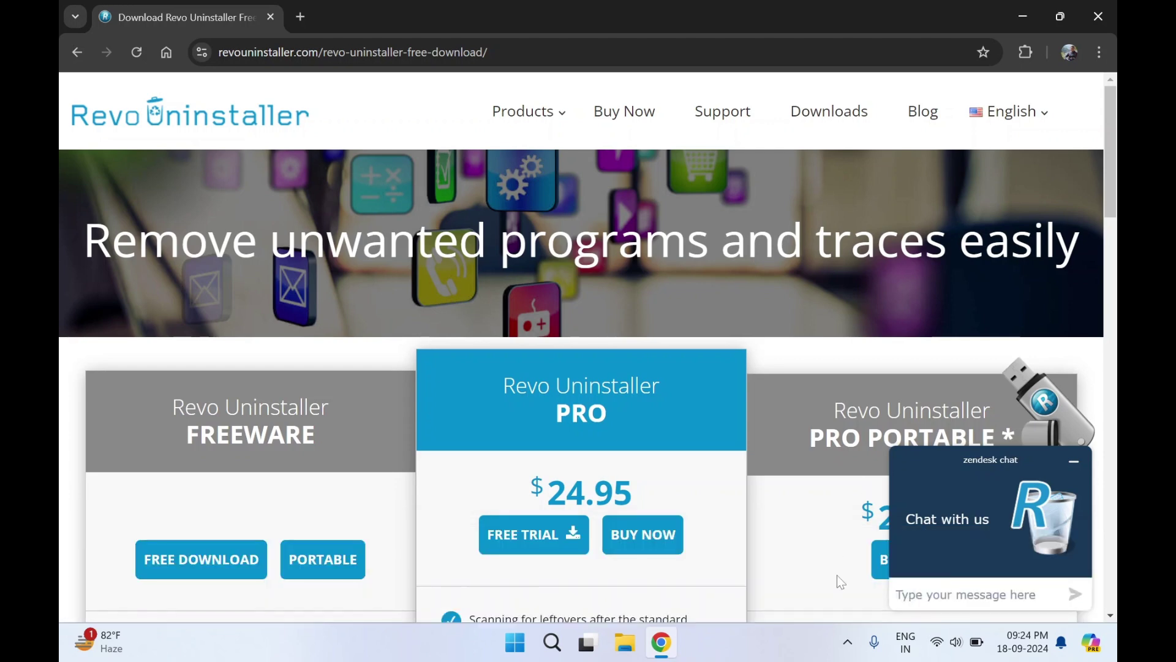
pyautogui.scroll(-2, 840, 490)
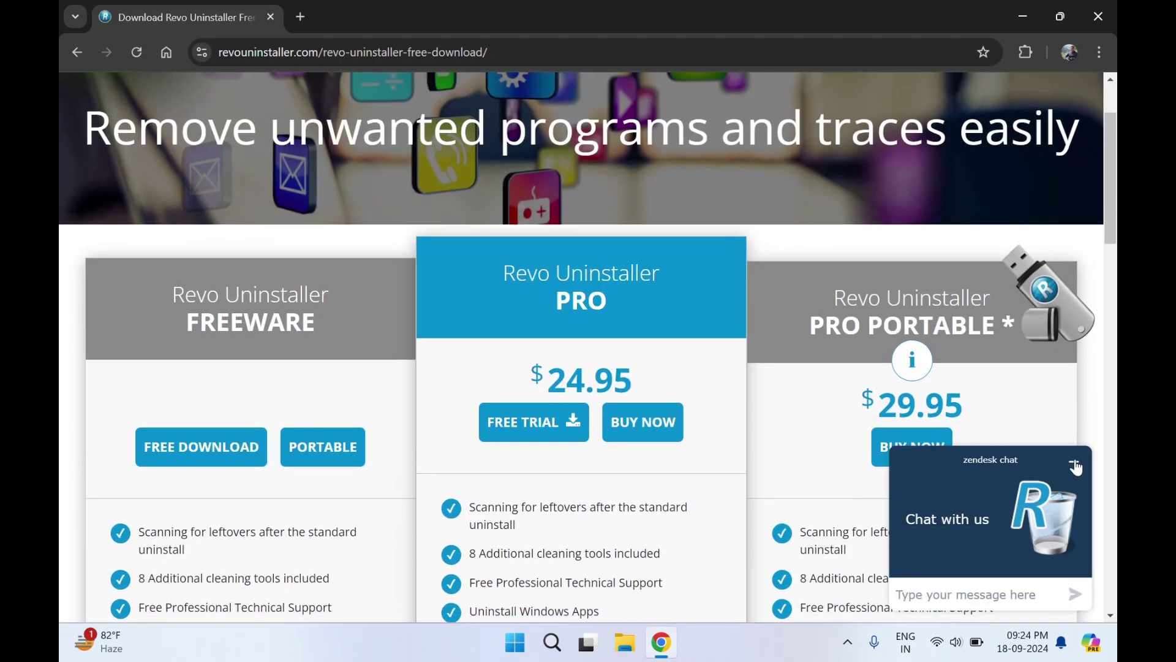
pyautogui.scroll(-2, 715, 412)
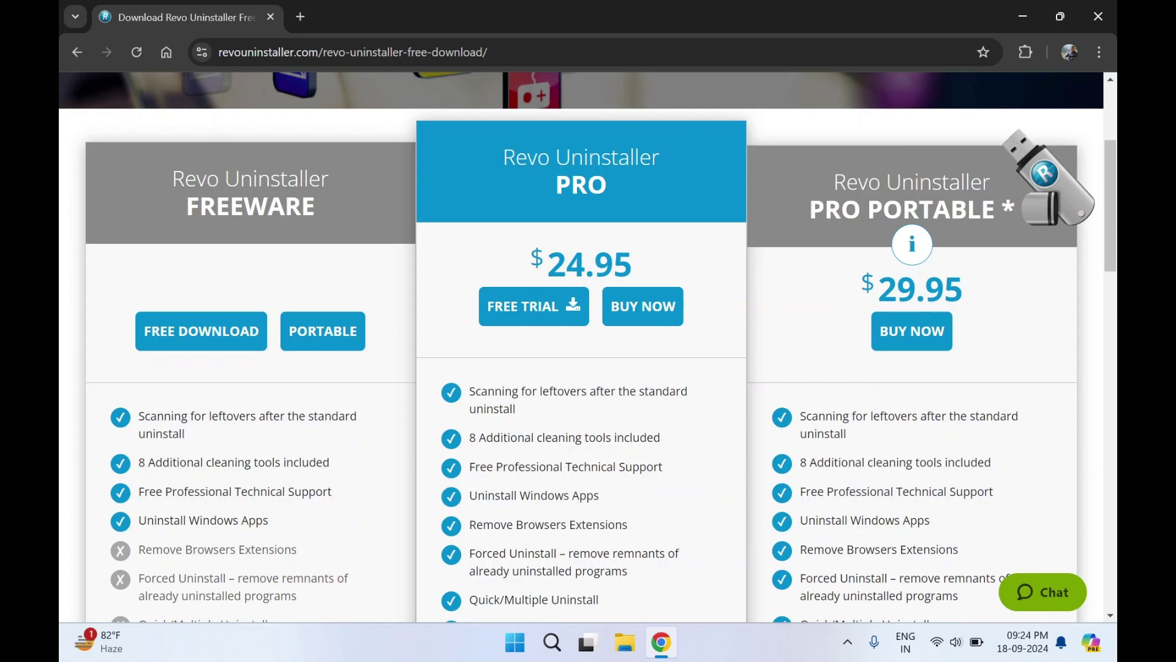
pyautogui.scroll(-1, 594, 248)
# - Scroll to the Freeware, Pro ($24.95) and Pro Portable ($29.95) pricing cards
pyautogui.scroll(1, 748, 201)
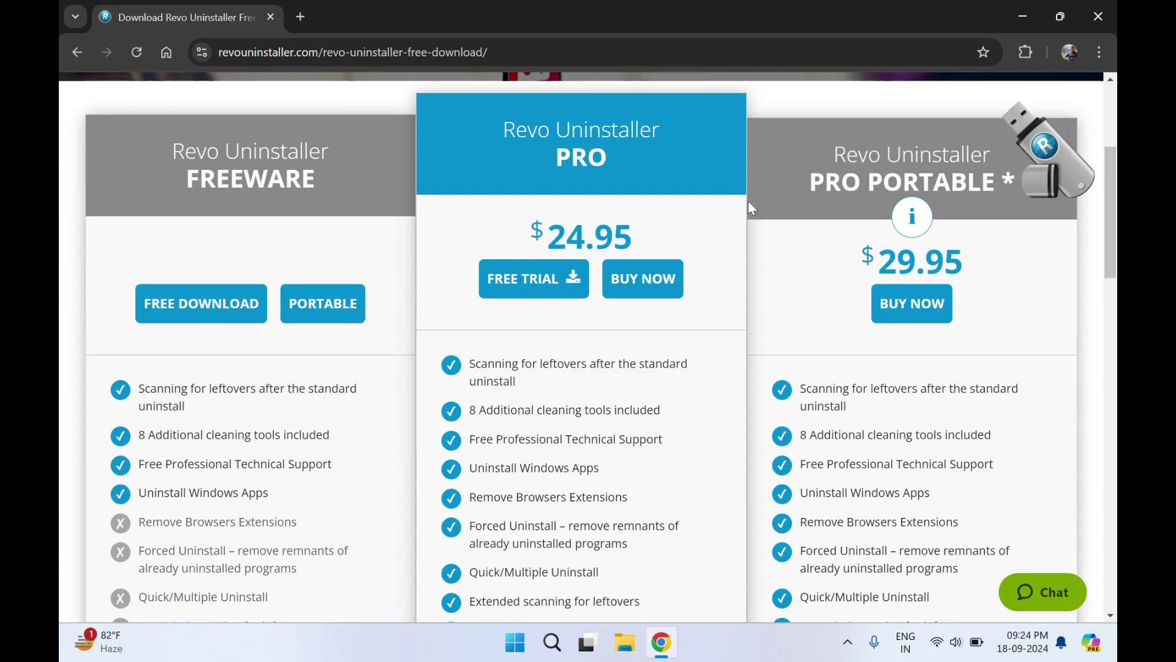
pyautogui.scroll(2, 747, 200)
pyautogui.scroll(-2, 380, 358)
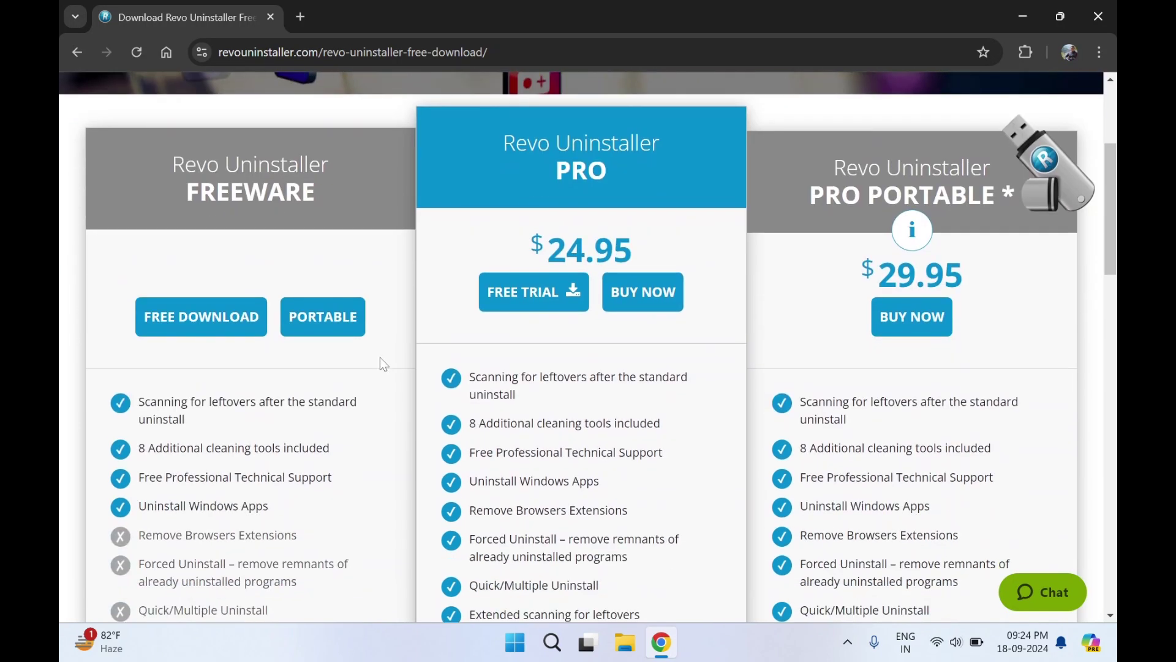
pyautogui.scroll(-1, 380, 361)
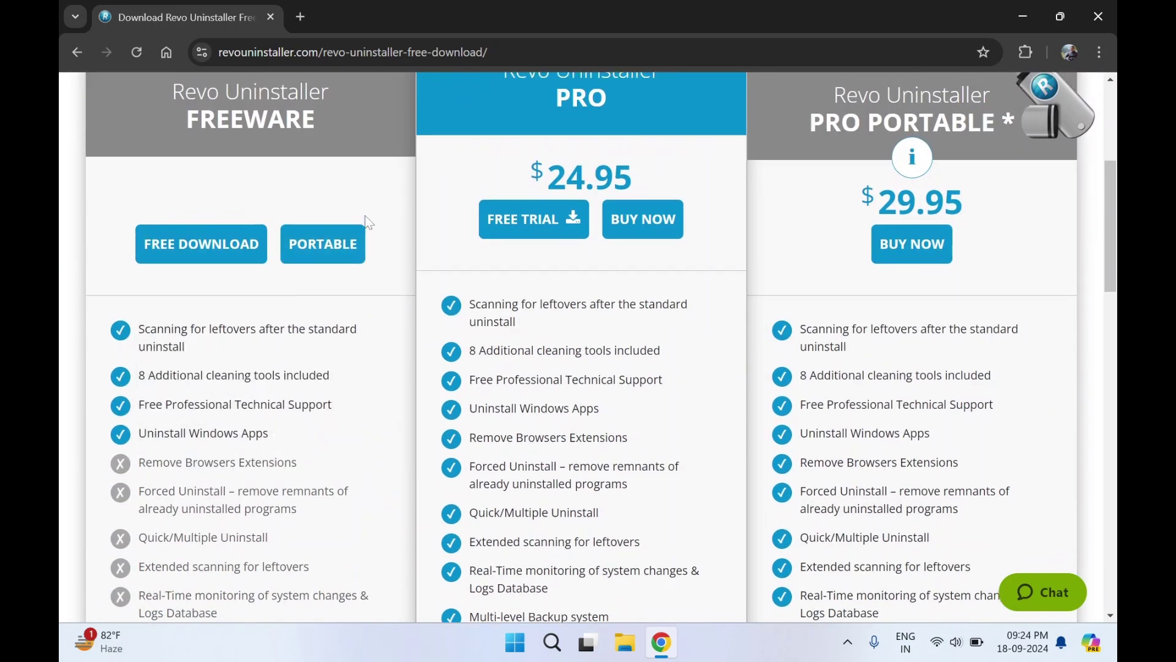
pyautogui.scroll(5, 366, 218)
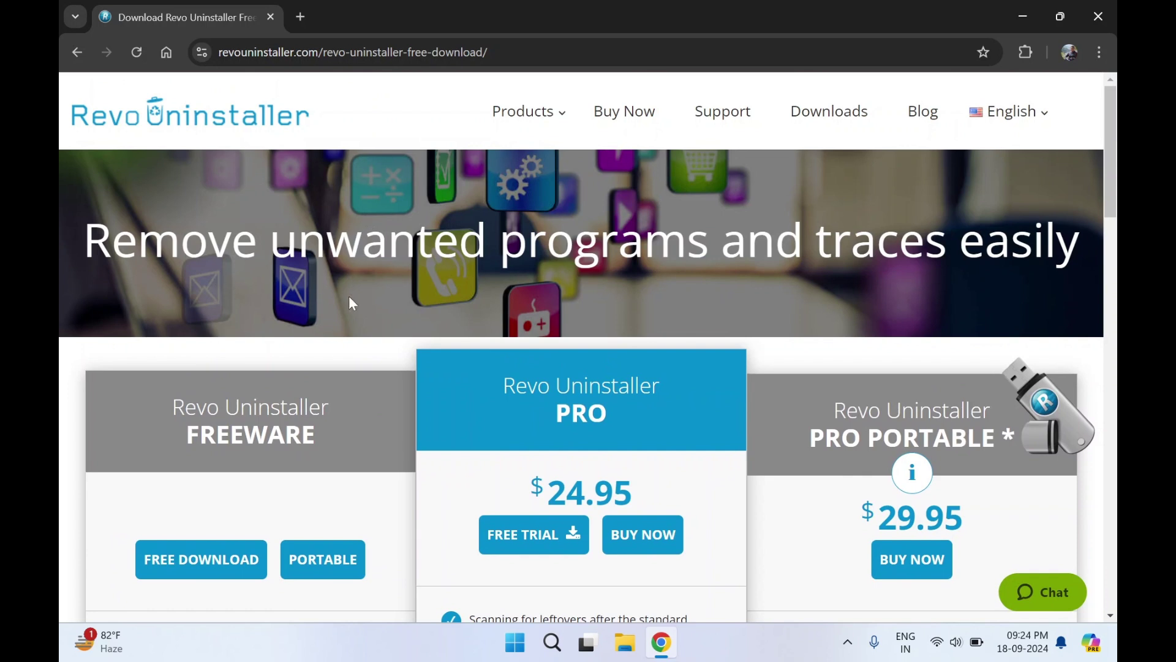
pyautogui.scroll(-1, 349, 297)
pyautogui.scroll(1, 350, 297)
pyautogui.scroll(-1, 616, 294)
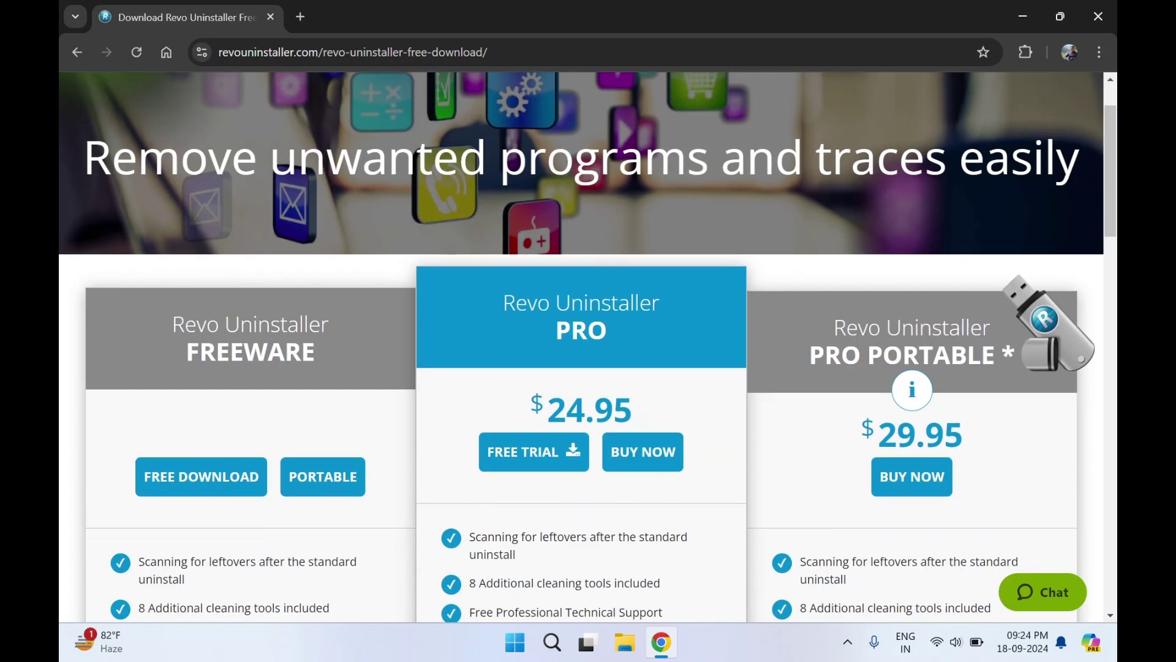
pyautogui.scroll(1, 813, 208)
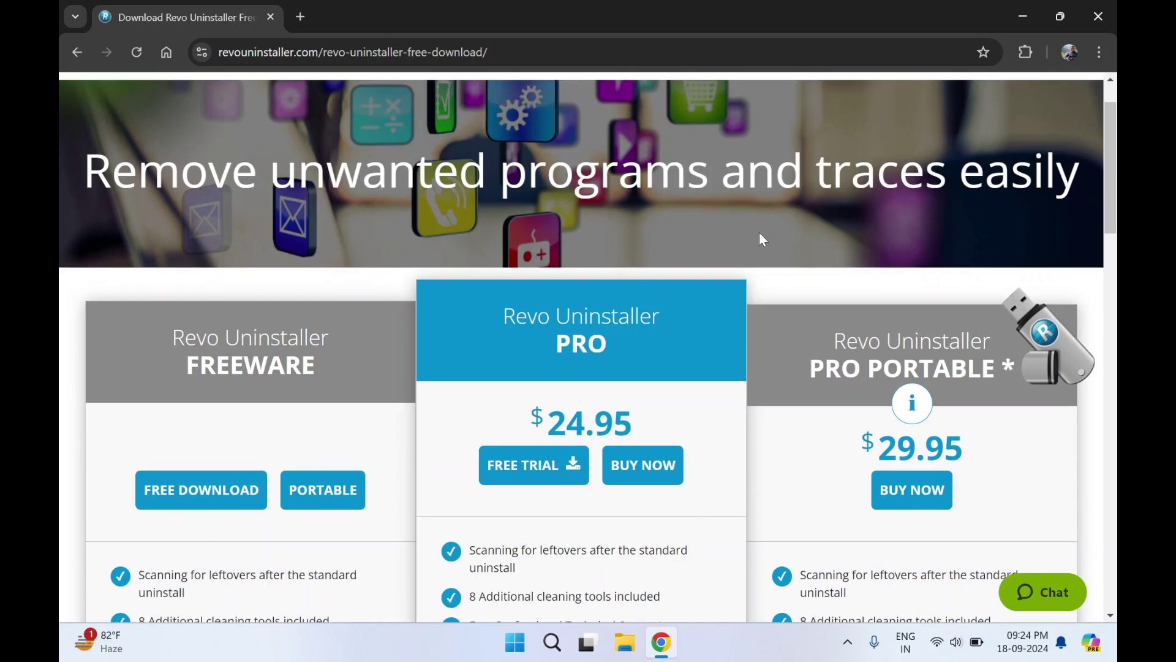
pyautogui.scroll(-3, 390, 296)
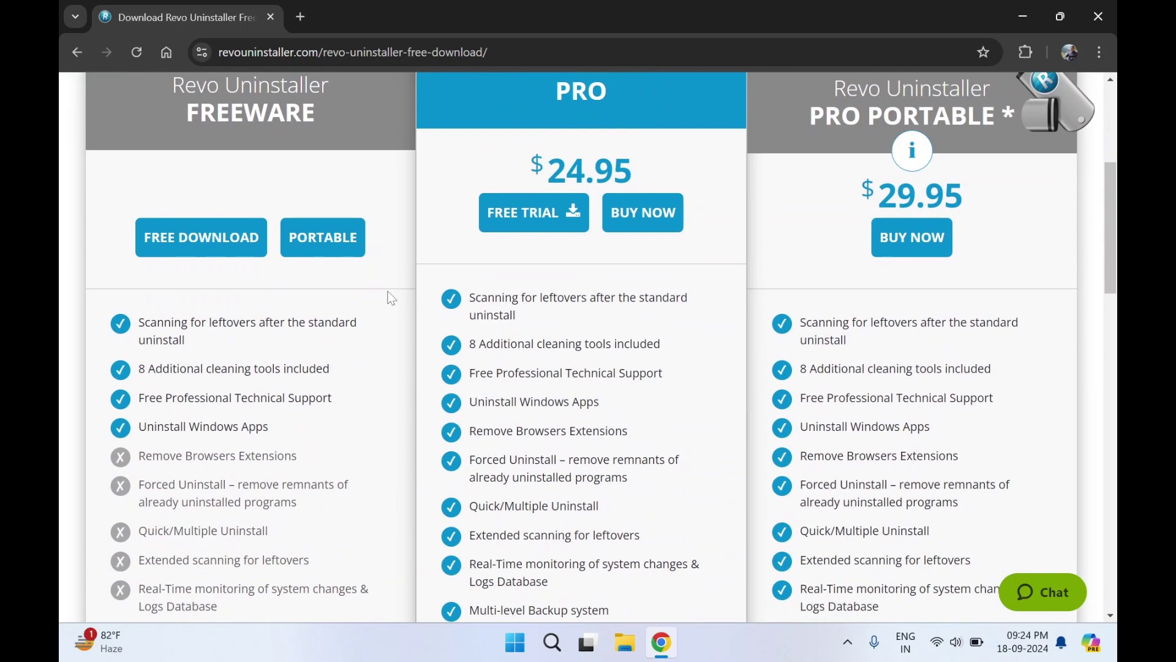
pyautogui.moveTo(391, 358)
pyautogui.moveTo(323, 337)
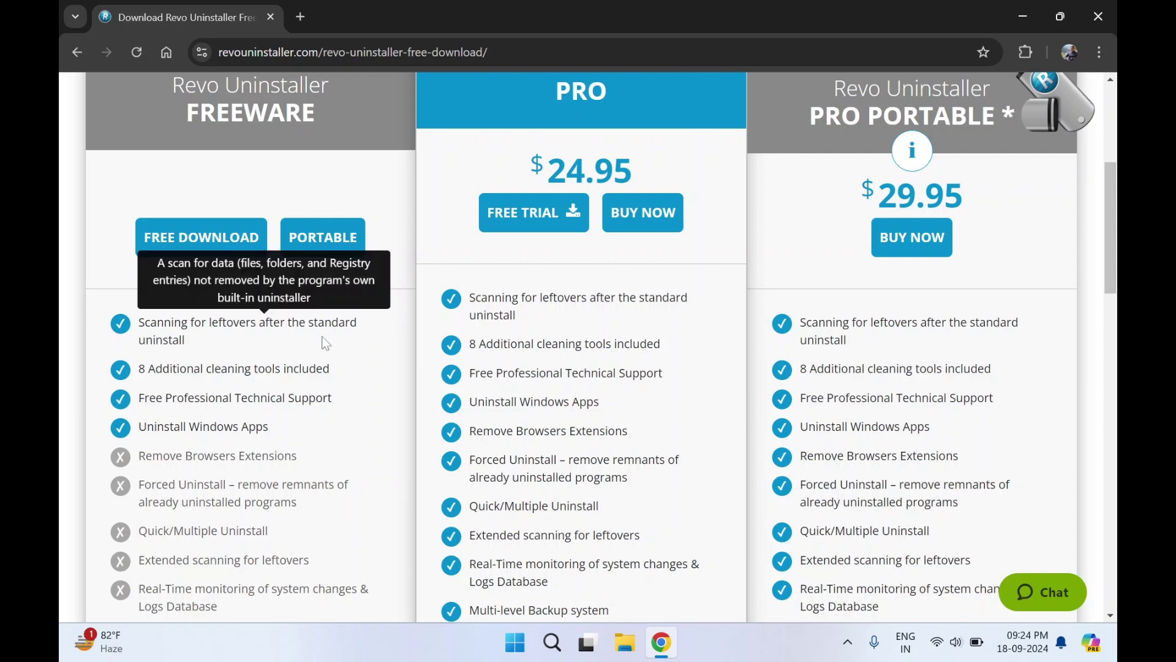
pyautogui.moveTo(323, 367)
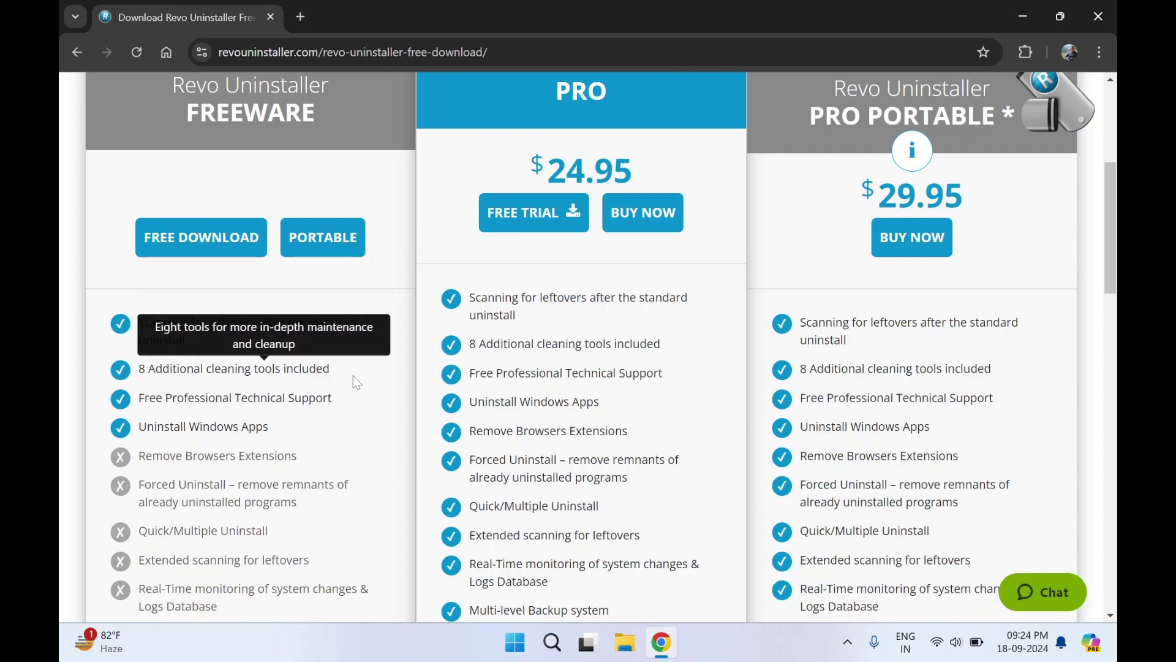
pyautogui.scroll(-1, 353, 376)
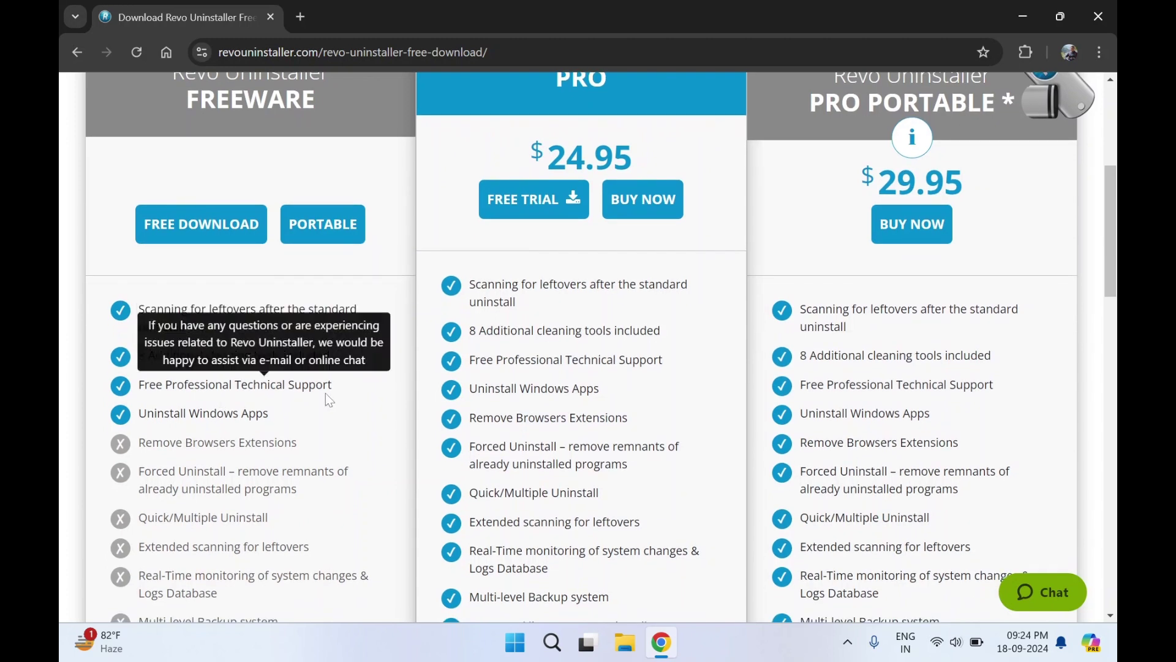
pyautogui.moveTo(292, 420)
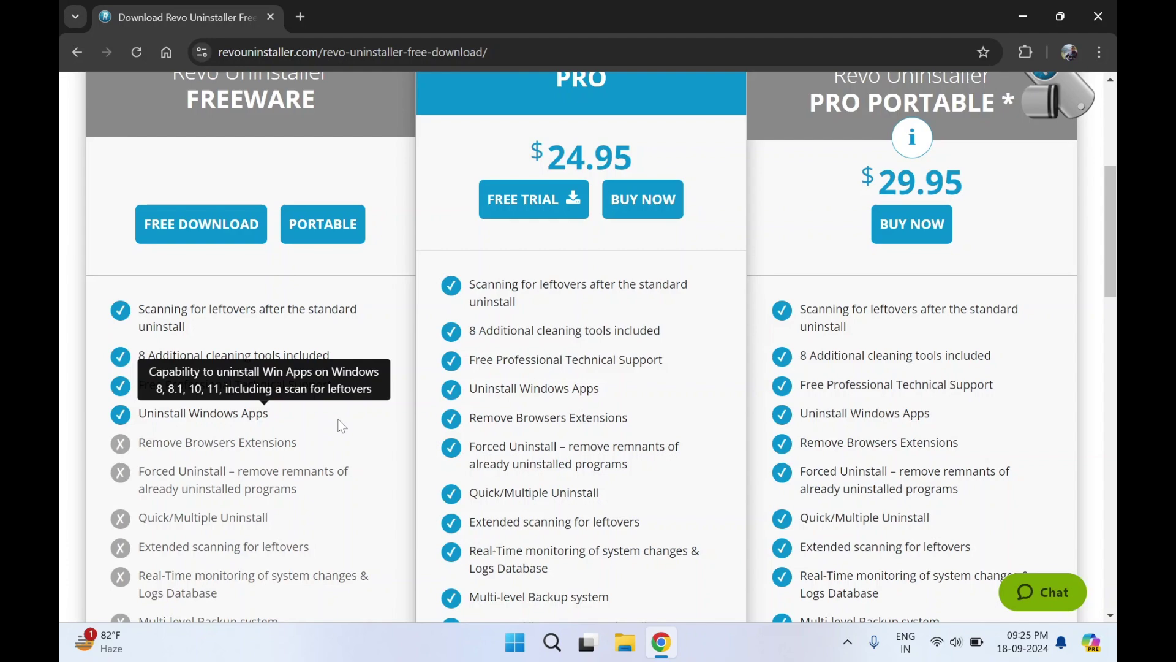
pyautogui.scroll(-4, 342, 426)
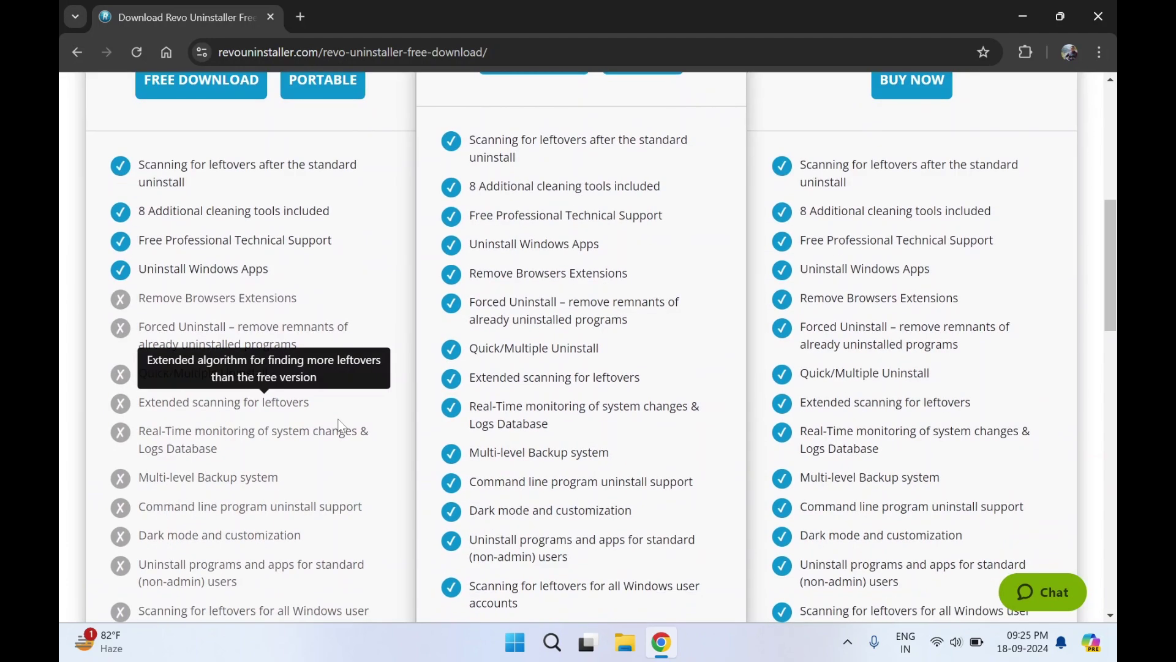
pyautogui.scroll(-2, 342, 425)
pyautogui.scroll(8, 342, 426)
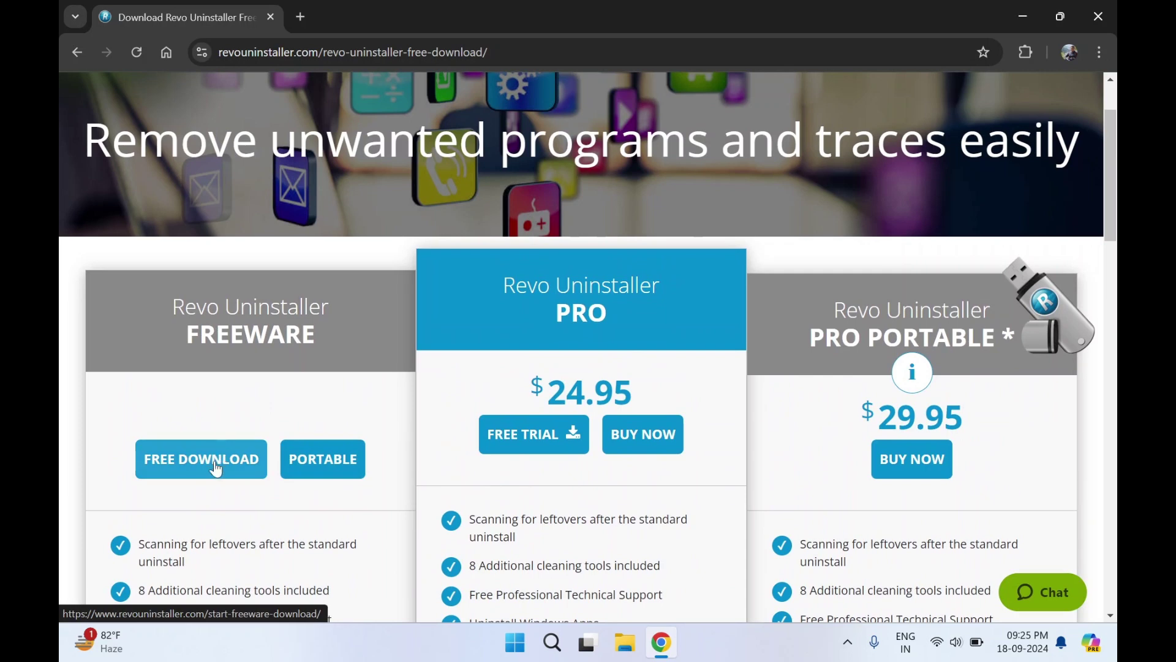
# - Download revosetup.exe (6.6 MB) and run it from Chrome's downloads list
pyautogui.click(217, 468)
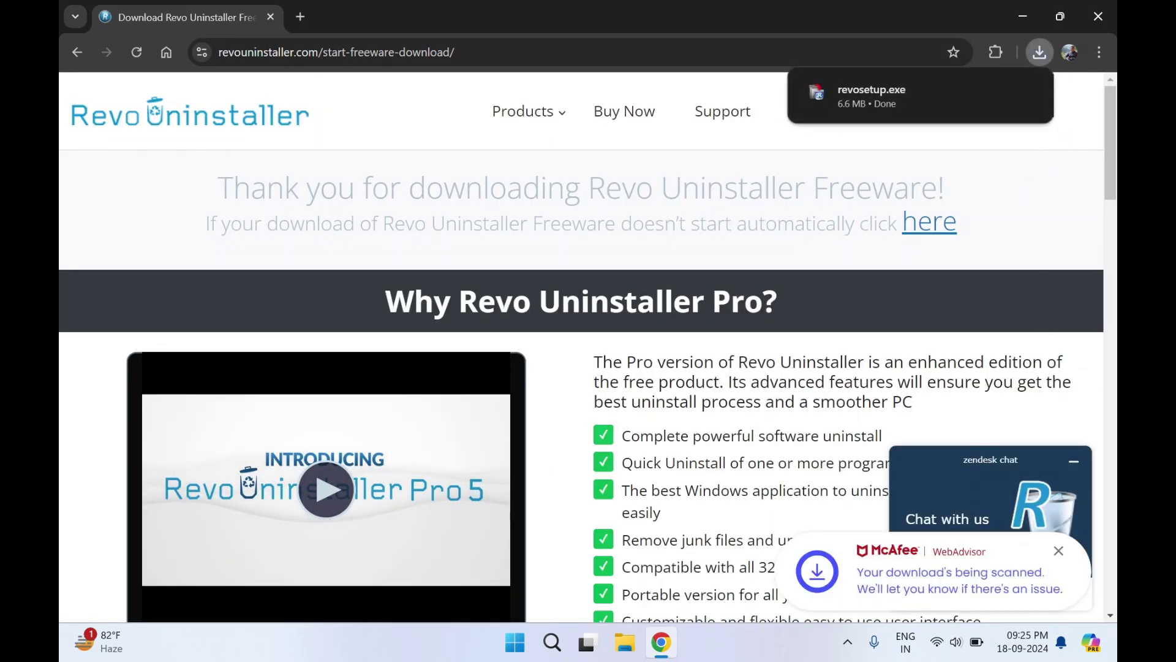
pyautogui.scroll(-3, 532, 468)
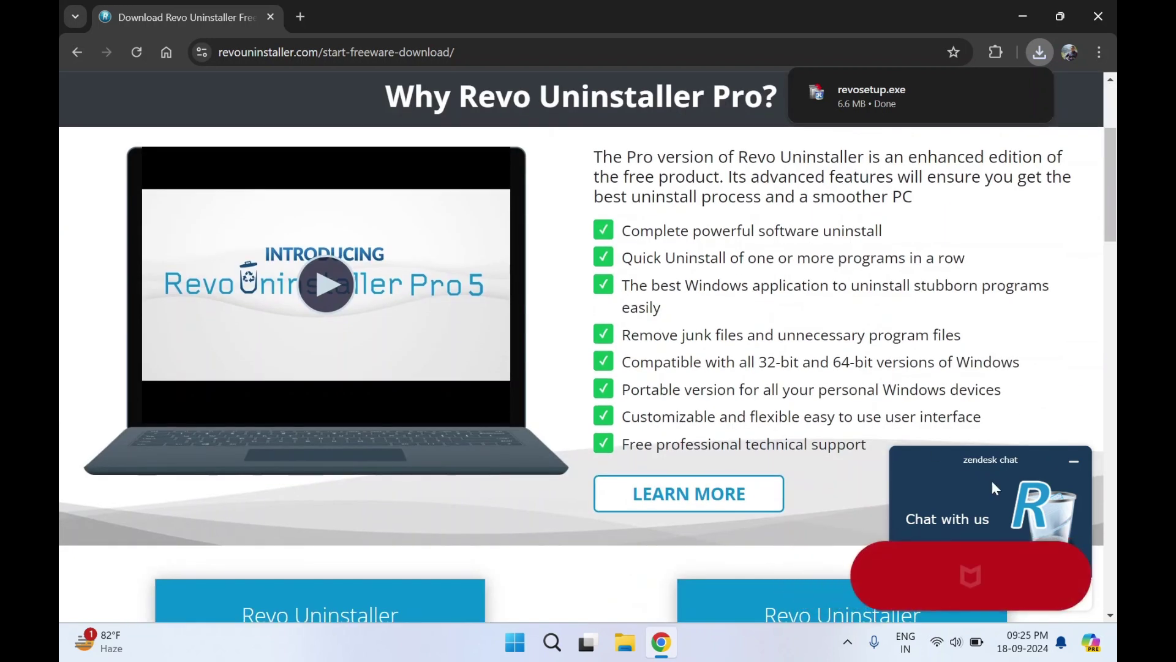
pyautogui.scroll(3, 915, 329)
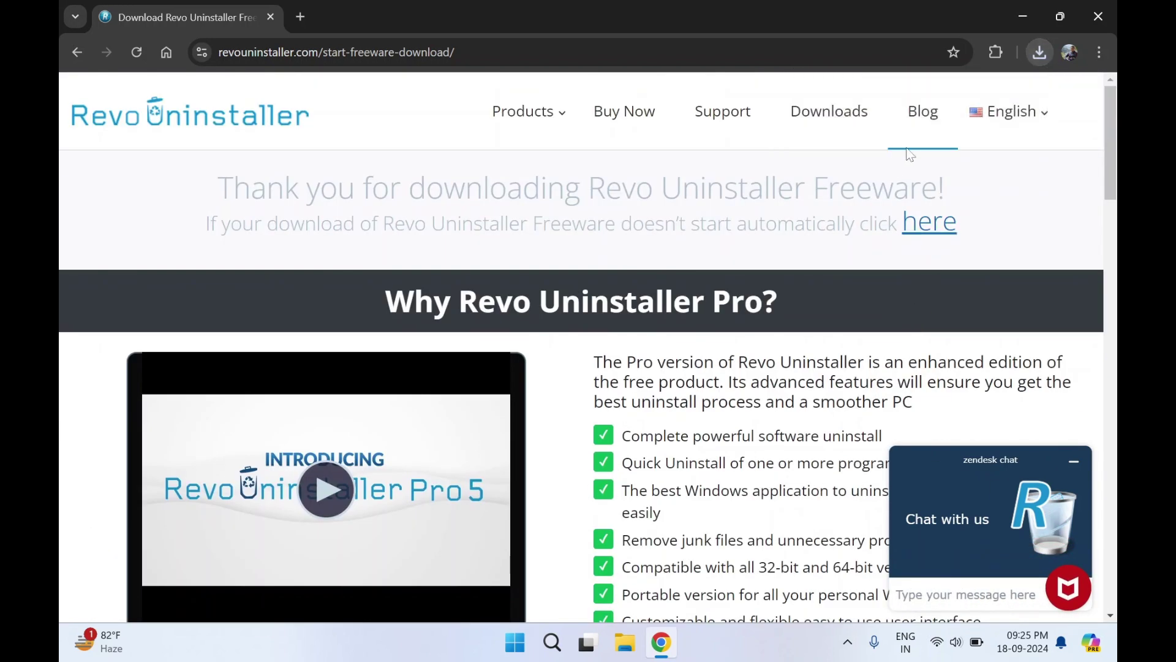
pyautogui.click(1042, 53)
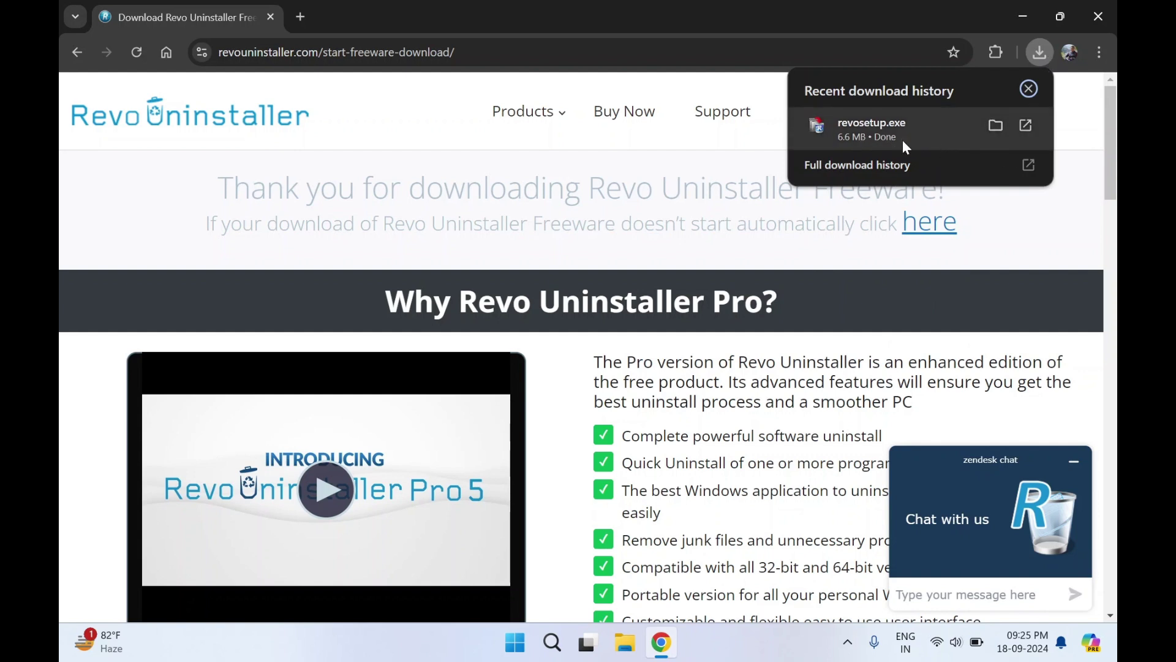
pyautogui.click(1024, 130)
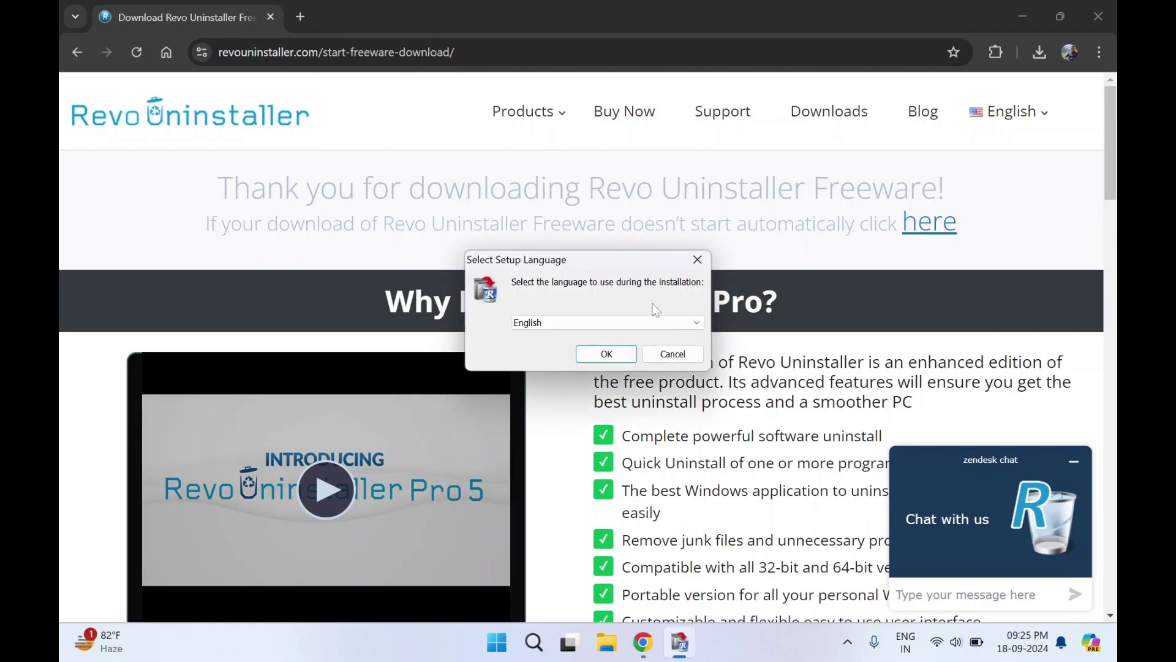
# - Close Chrome and confirm English as the setup language
pyautogui.click(1108, 16)
pyautogui.click(1108, 16)
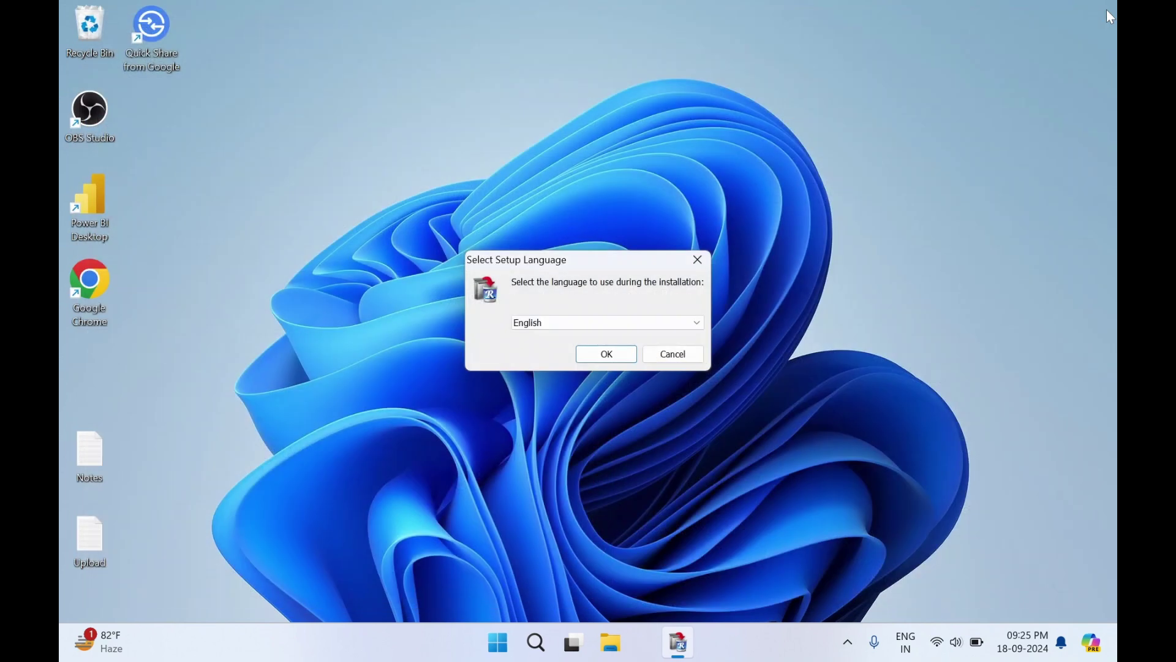
pyautogui.click(616, 362)
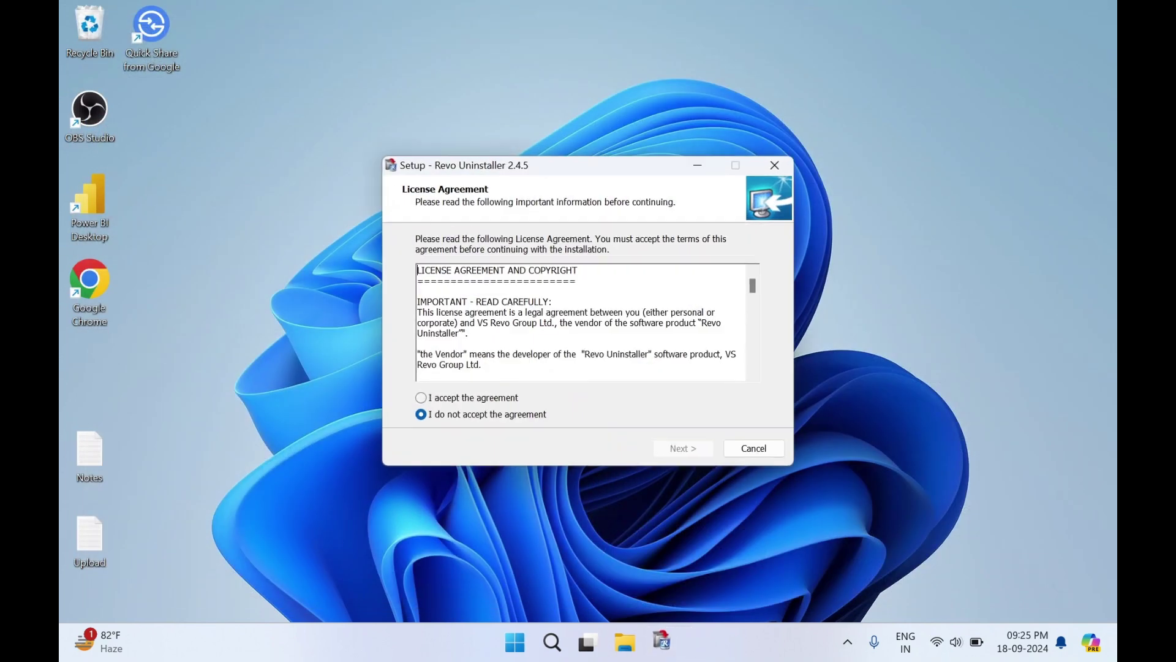
# - Accept the licence and install to the default folder with a desktop shortcut
pyautogui.click(451, 400)
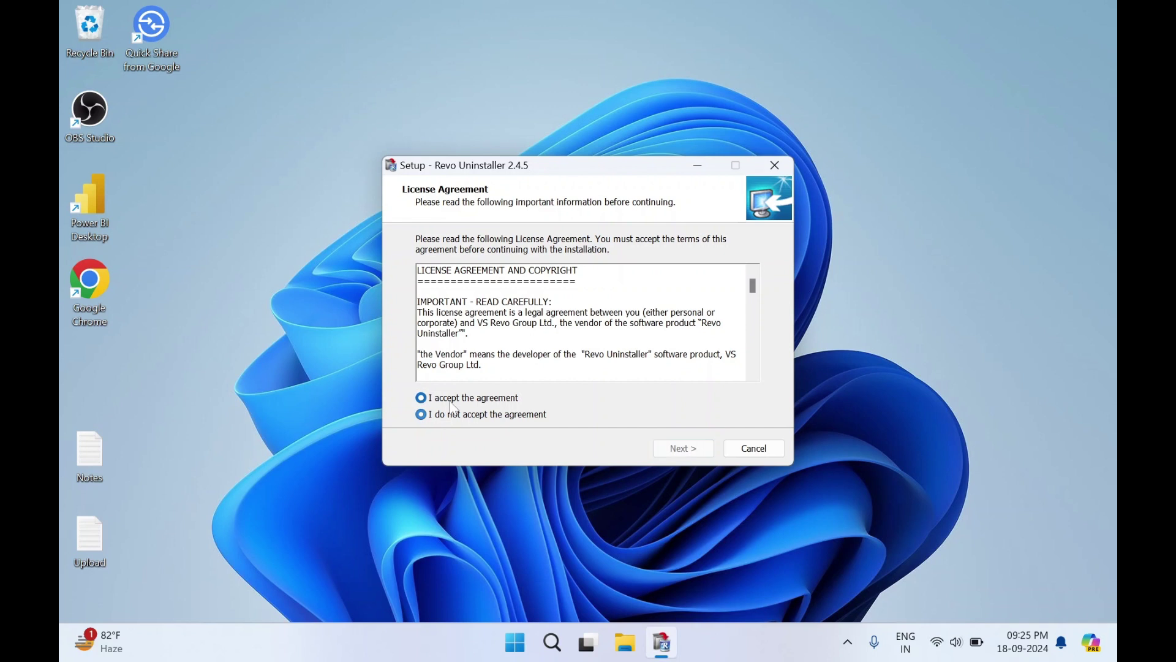
pyautogui.click(684, 454)
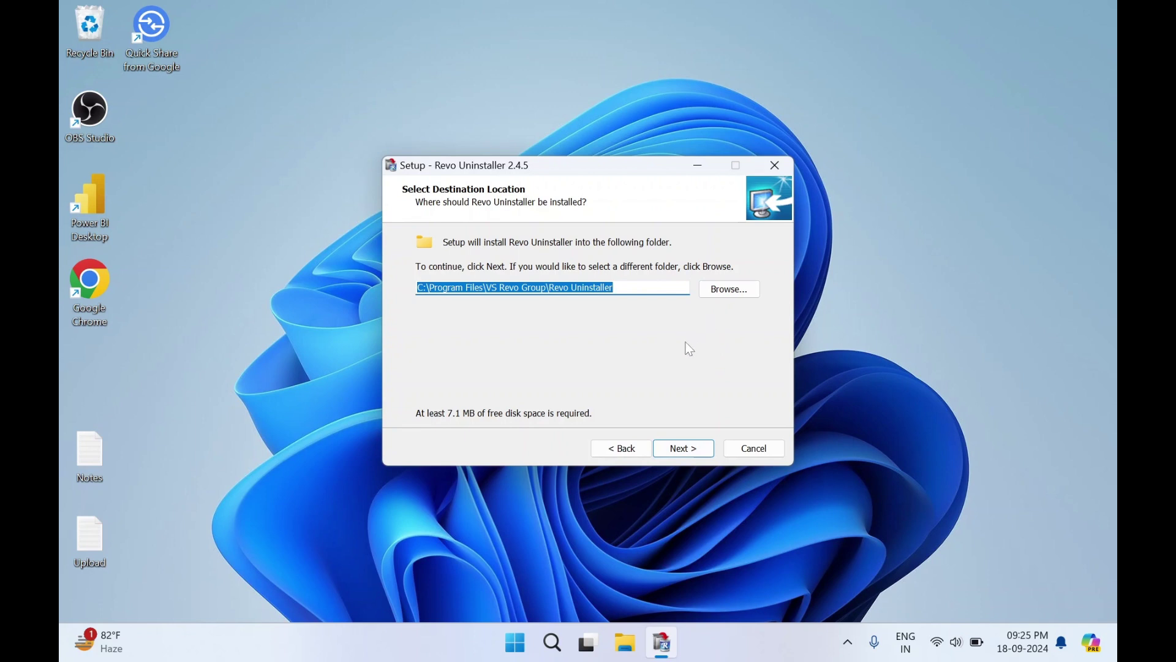
pyautogui.click(677, 458)
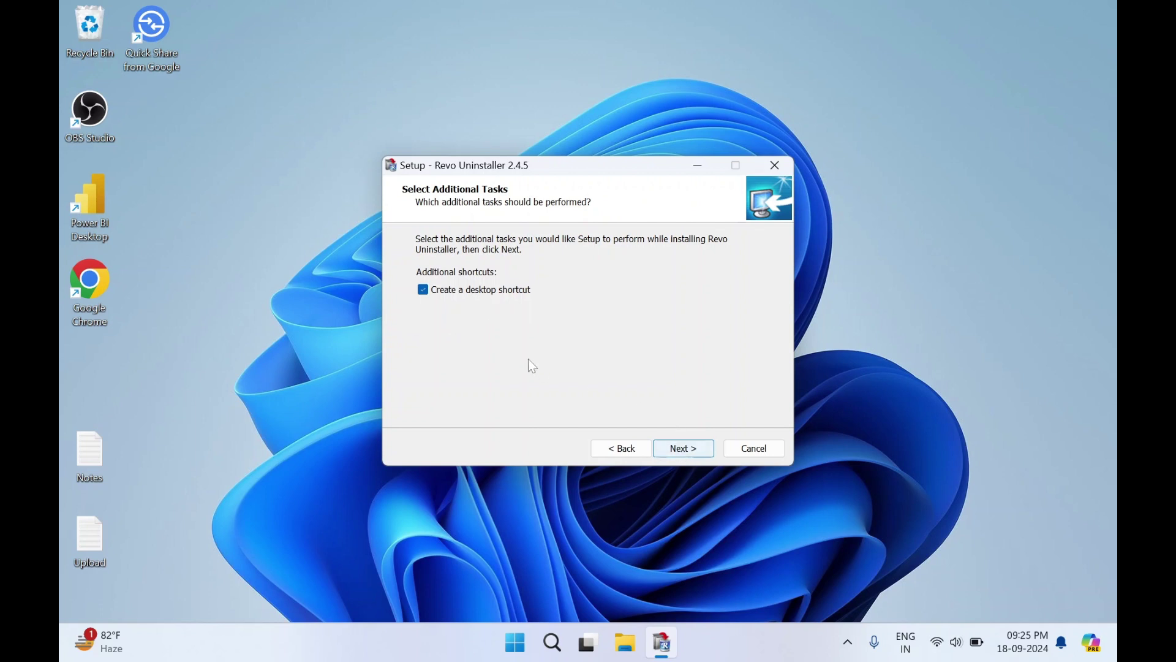
pyautogui.click(695, 450)
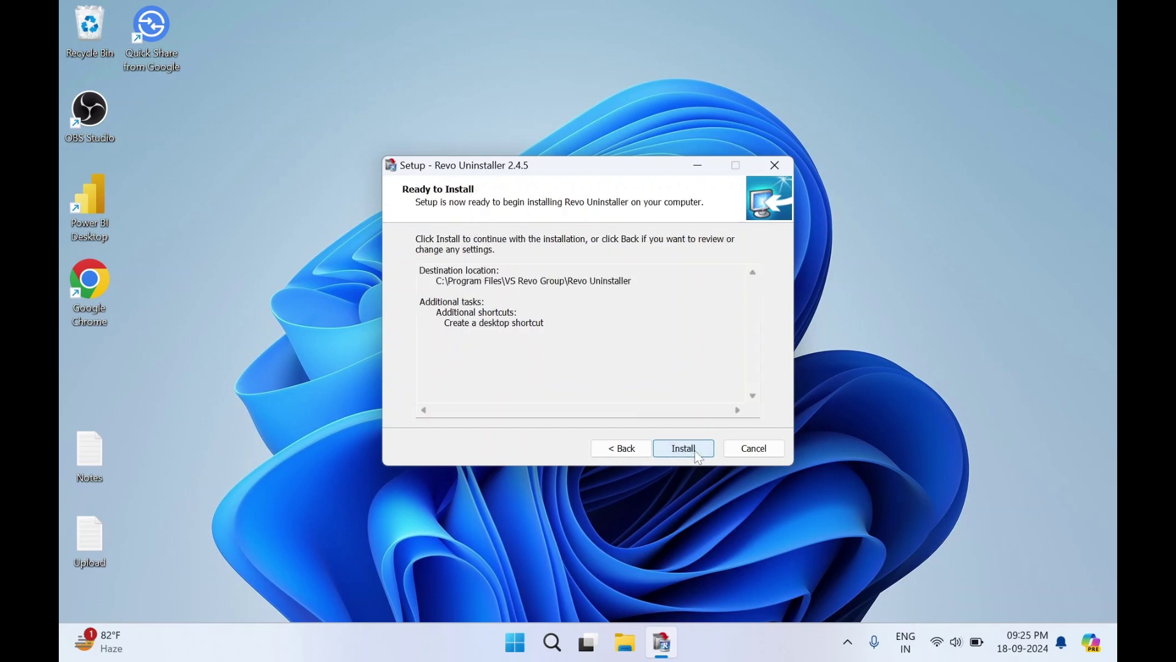
pyautogui.click(696, 452)
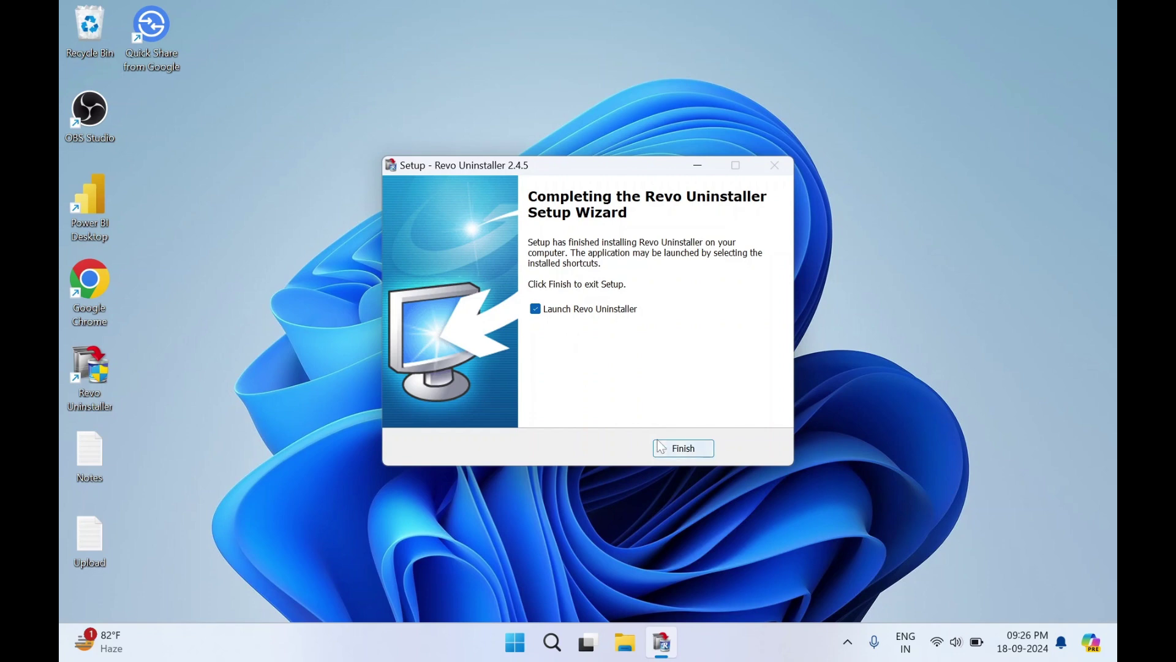
# - Finish setup, launch Revo Uninstaller and scroll through its 19 installed programs
pyautogui.click(682, 448)
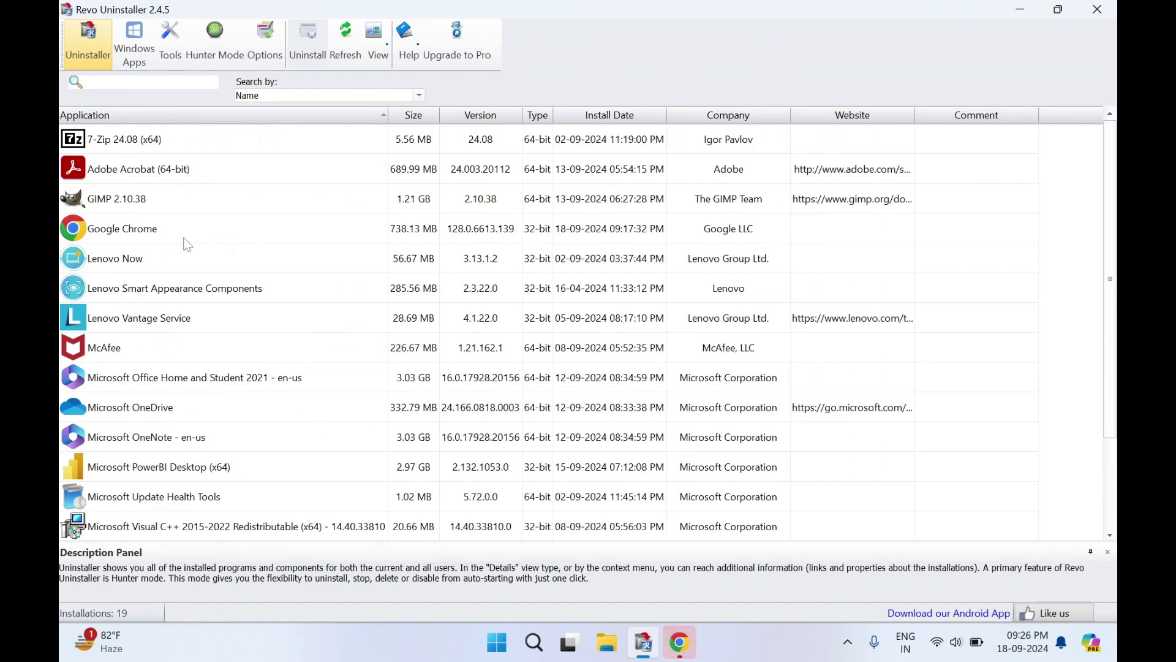
pyautogui.scroll(-1, 204, 366)
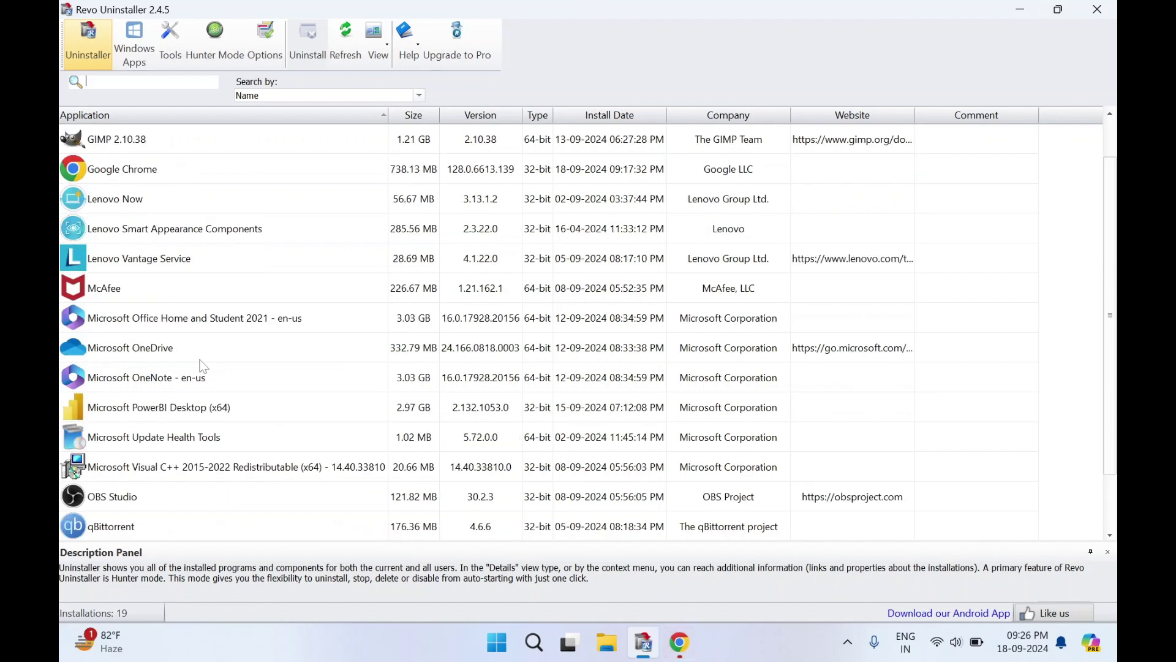
pyautogui.scroll(-1, 204, 366)
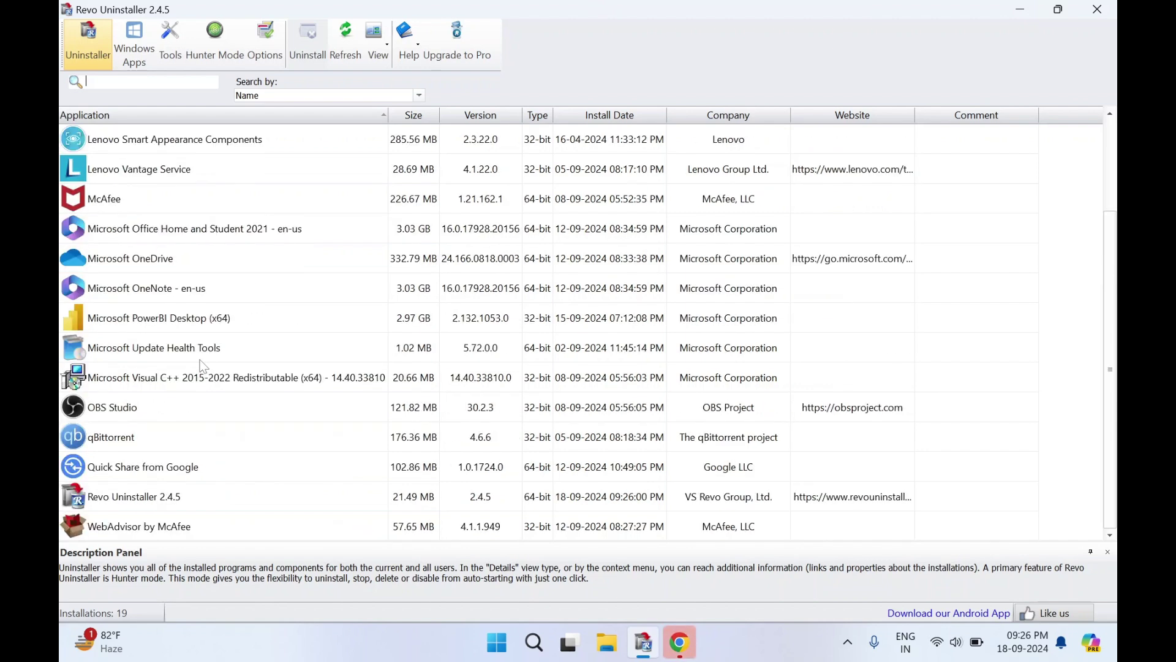
pyautogui.scroll(2, 204, 366)
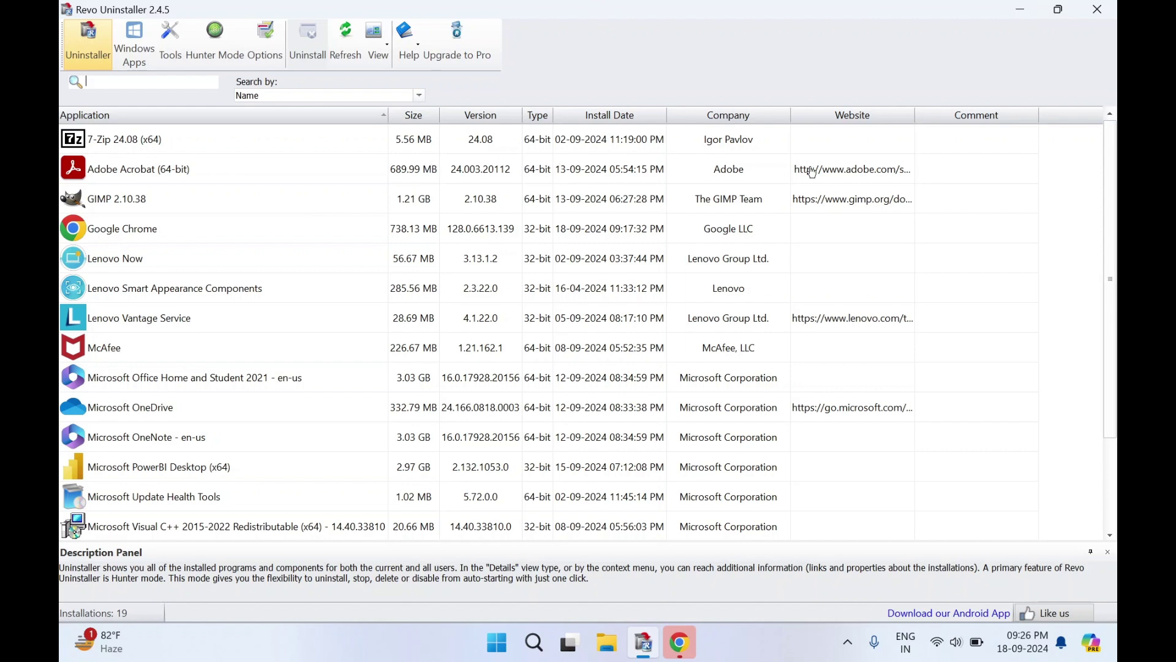
# - Widen the Website column to show fuller URLs and select the 7-Zip entry
pyautogui.moveTo(916, 116); pyautogui.dragTo(959, 118)
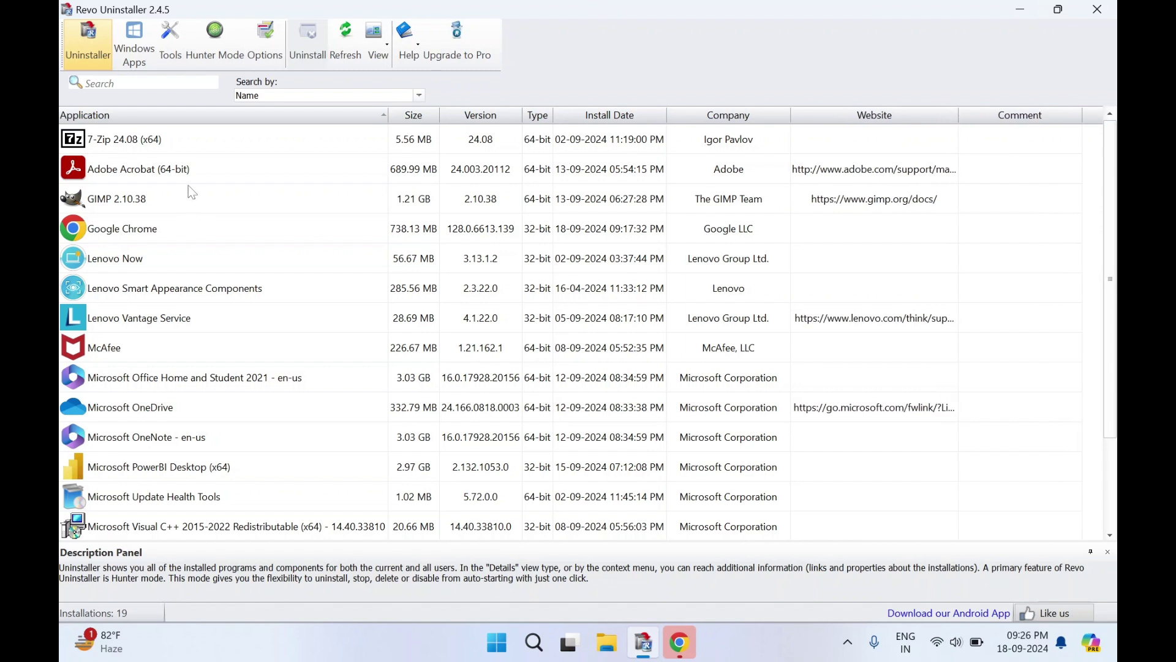
pyautogui.click(186, 153)
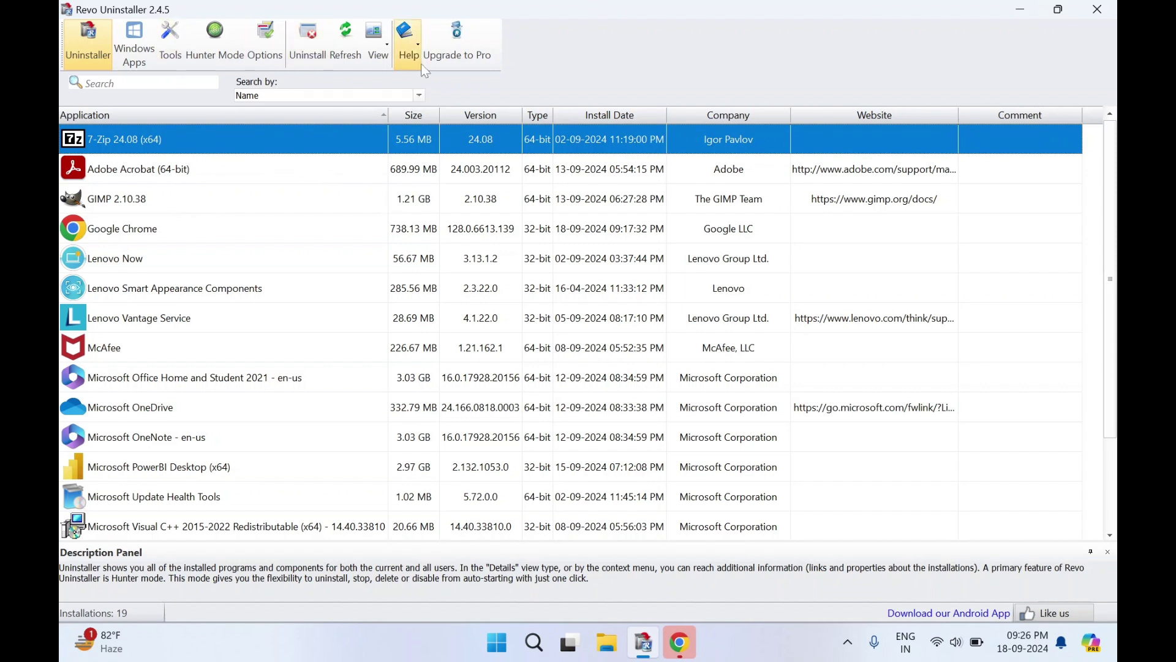
pyautogui.scroll(-1, 255, 362)
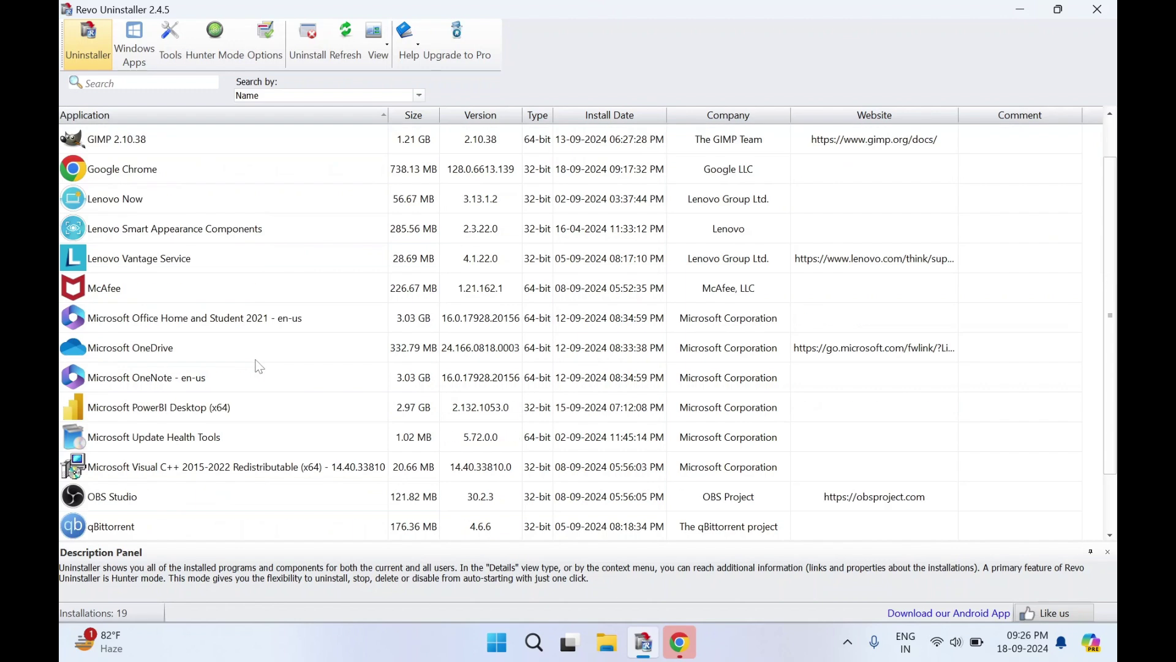
pyautogui.scroll(1, 260, 366)
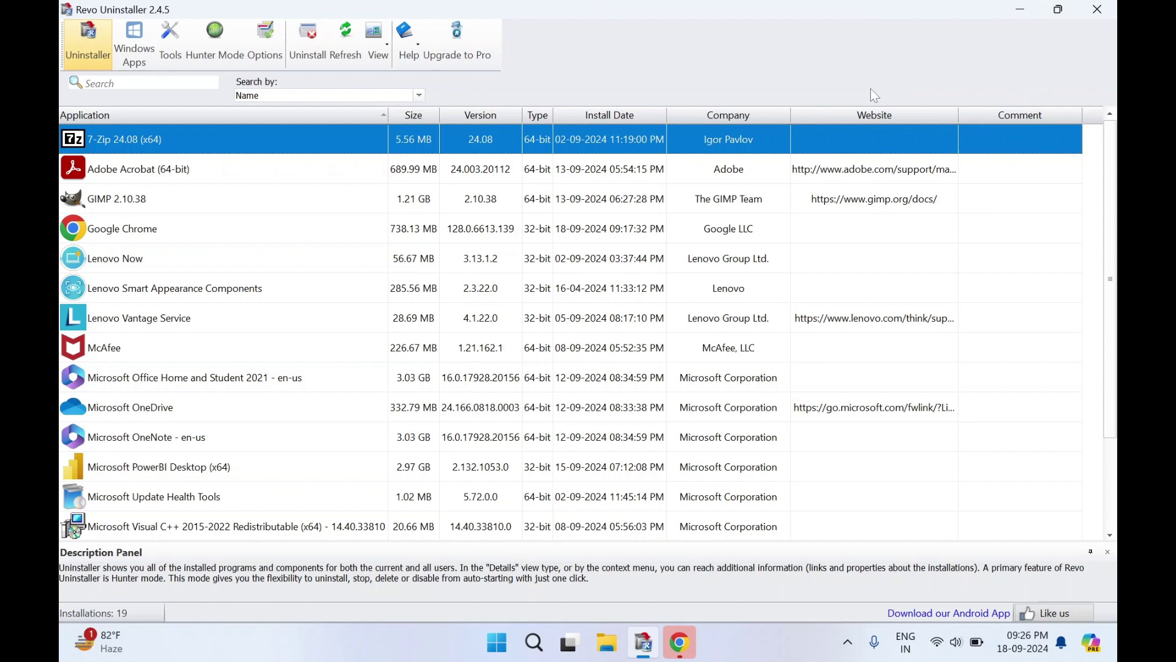
# - Close Revo Uninstaller and the Chrome thank-you page, returning to the desktop
pyautogui.click(1097, 10)
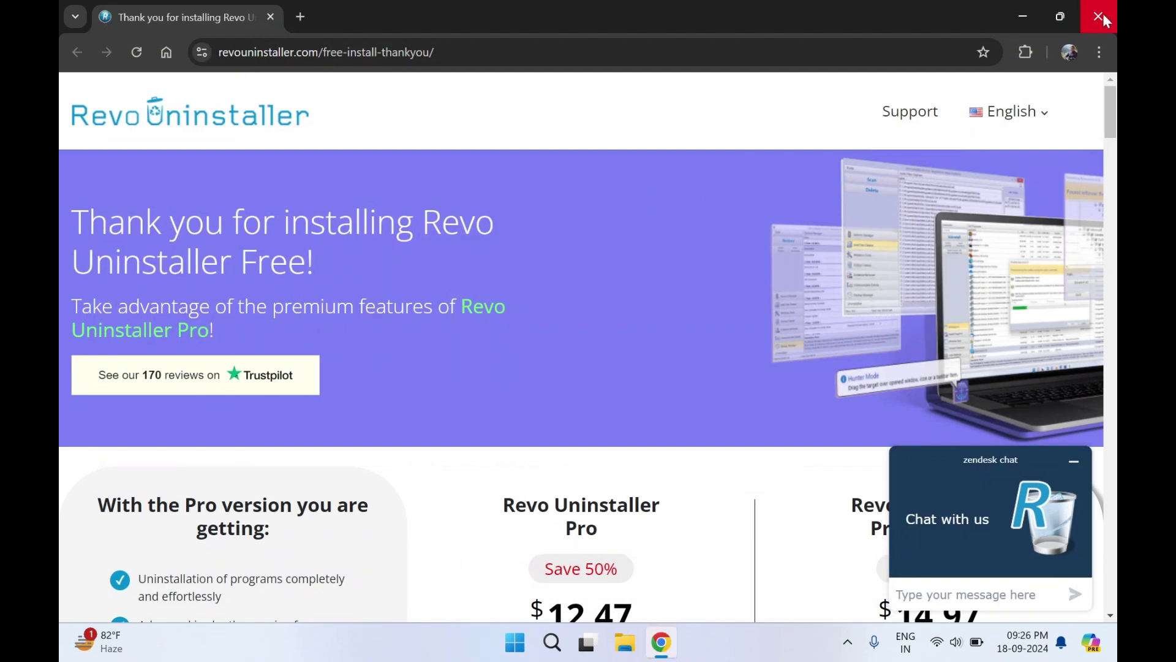
pyautogui.click(1103, 18)
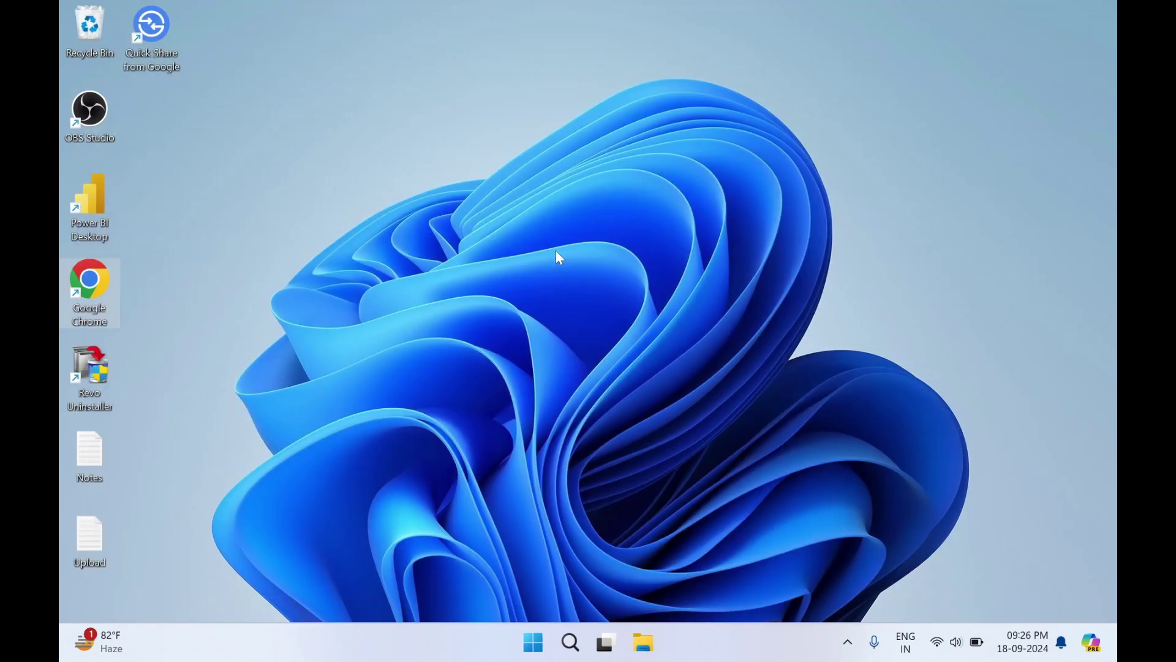